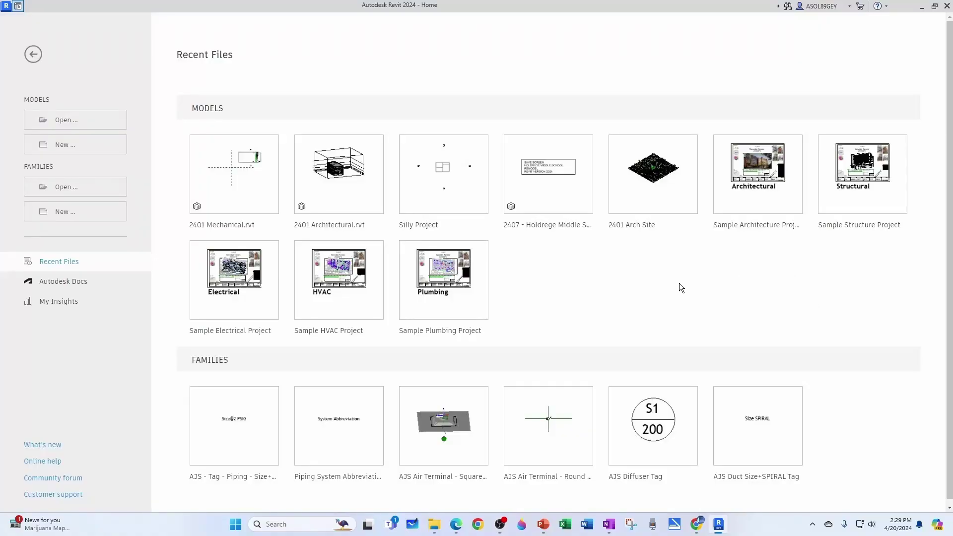
- Open 2401 Mechanical.rvt as a new local copy, overwriting the existing local copy
{"action": "left_click", "coordinate": [228, 187]}
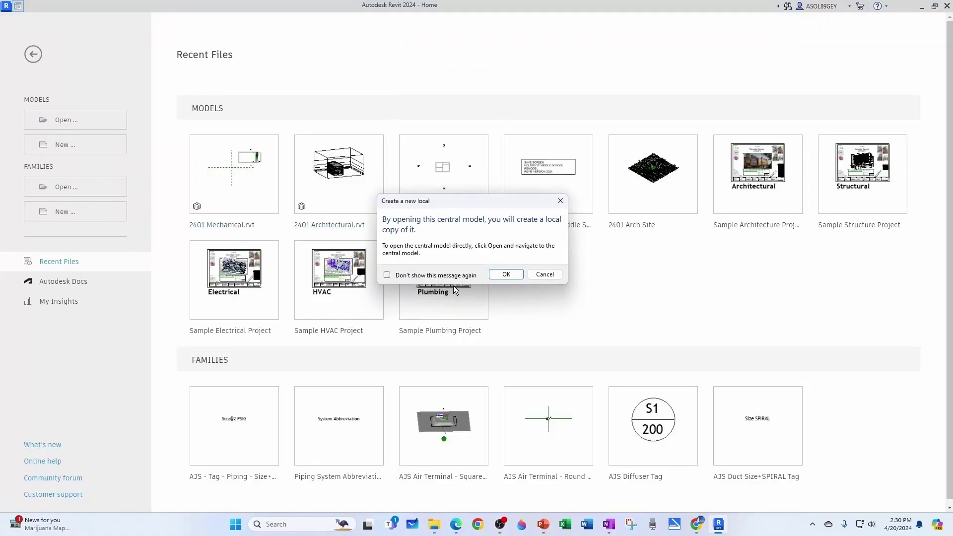
{"action": "left_click", "coordinate": [498, 275]}
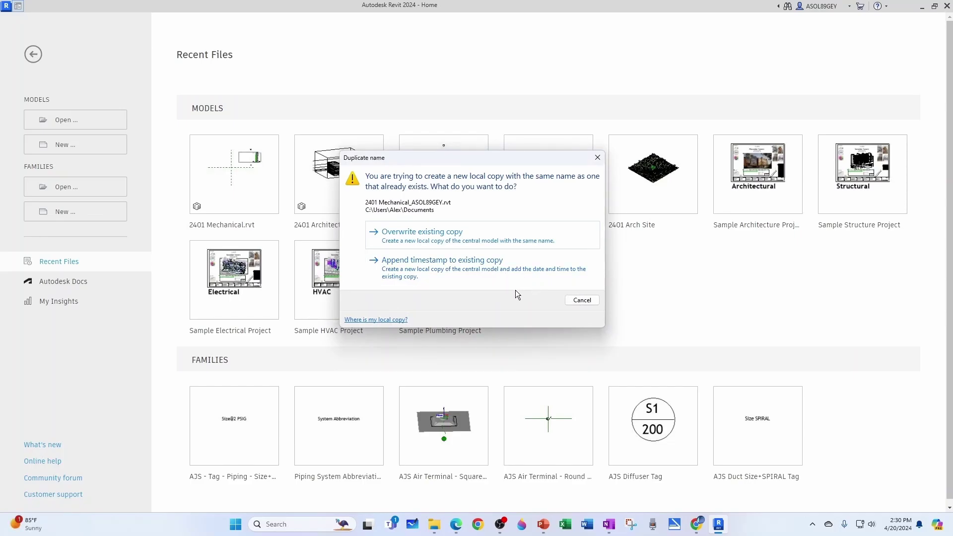
{"action": "left_click", "coordinate": [412, 233]}
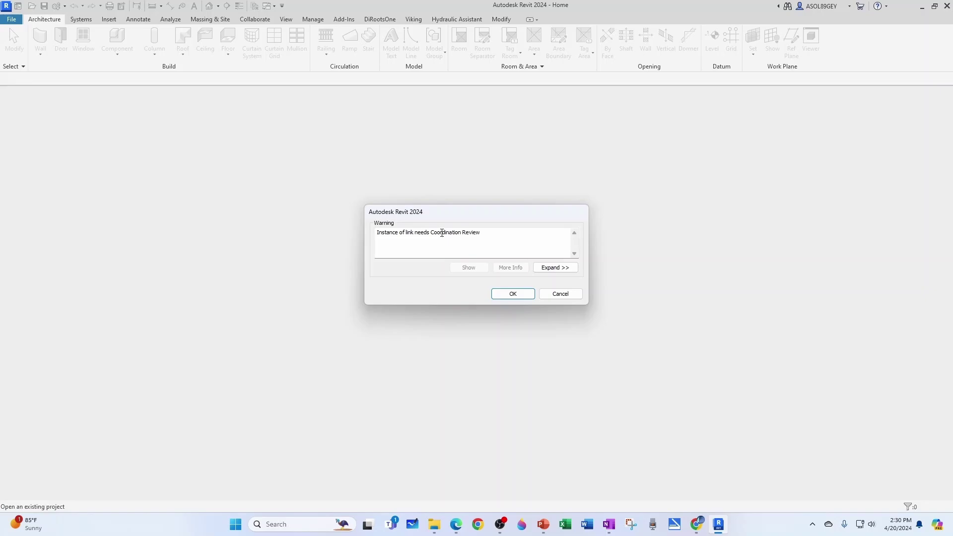
- Expand Warning 1 to show the linked 2401 Architectural RVT Links entry, then dismiss the warning
{"action": "left_click_drag", "start_coordinate": [431, 232], "coordinate": [480, 233]}
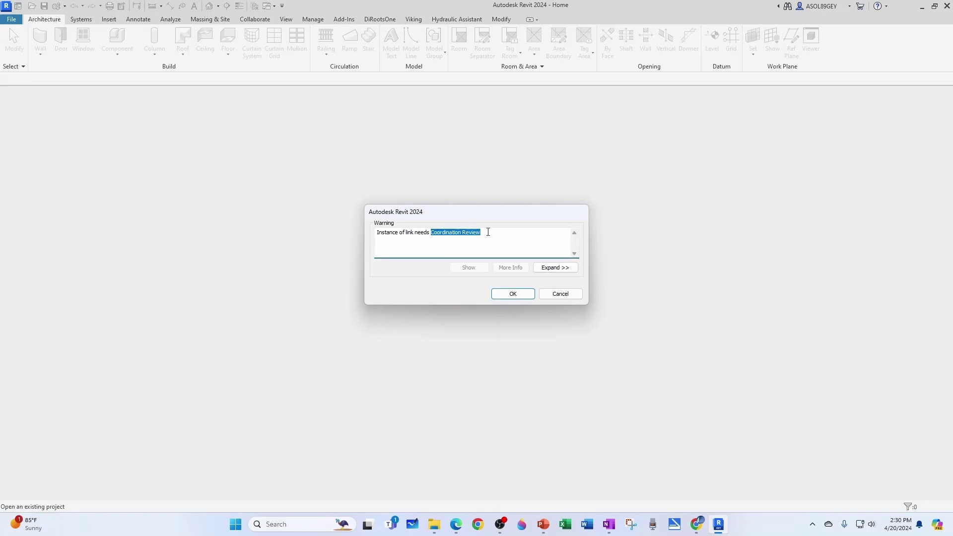
{"action": "left_click", "coordinate": [549, 269]}
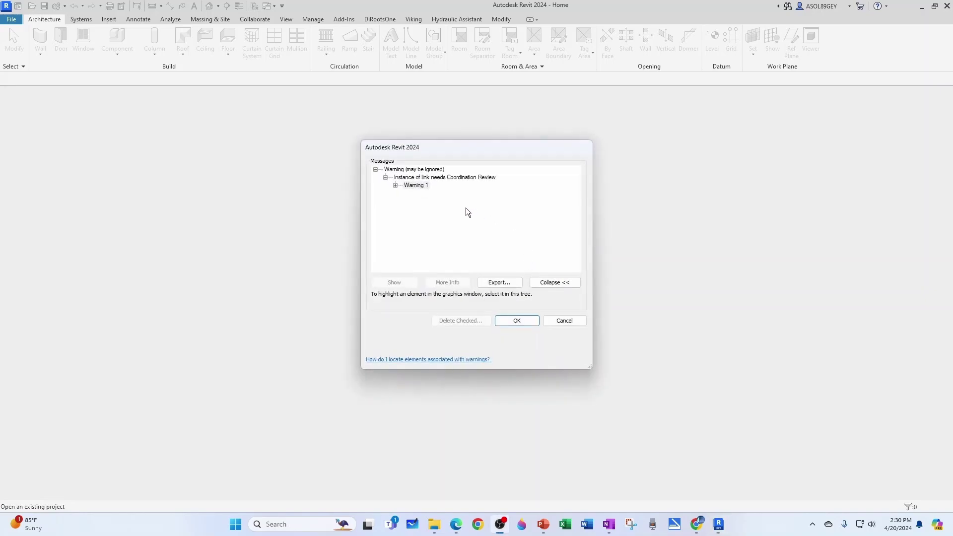
{"action": "left_click", "coordinate": [396, 185]}
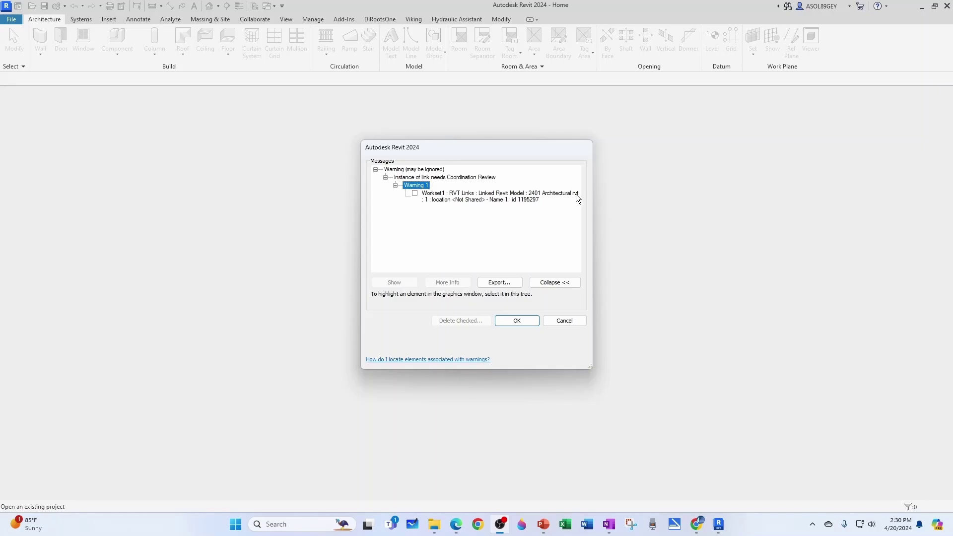
{"action": "left_click", "coordinate": [457, 201]}
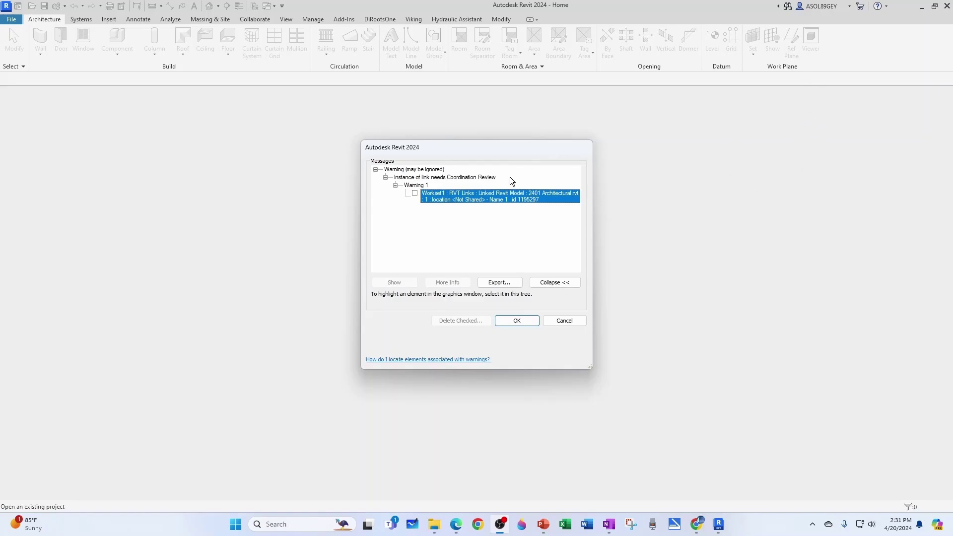
{"action": "left_click", "coordinate": [501, 320]}
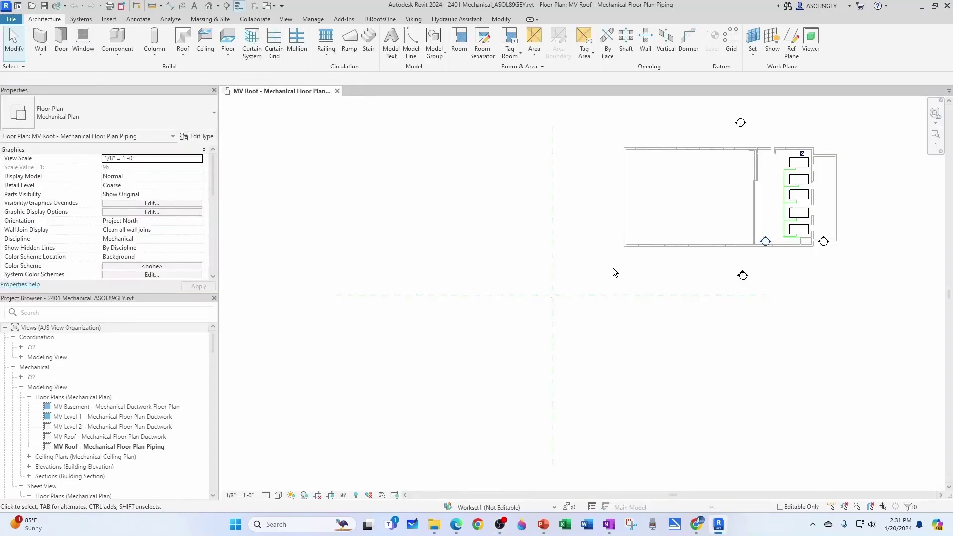
- Run Coordination Review > Select Link on the linked architectural model, revealing the 7' - 10" level move
{"action": "middle_click_drag", "start_coordinate": [629, 281], "coordinate": [466, 353]}
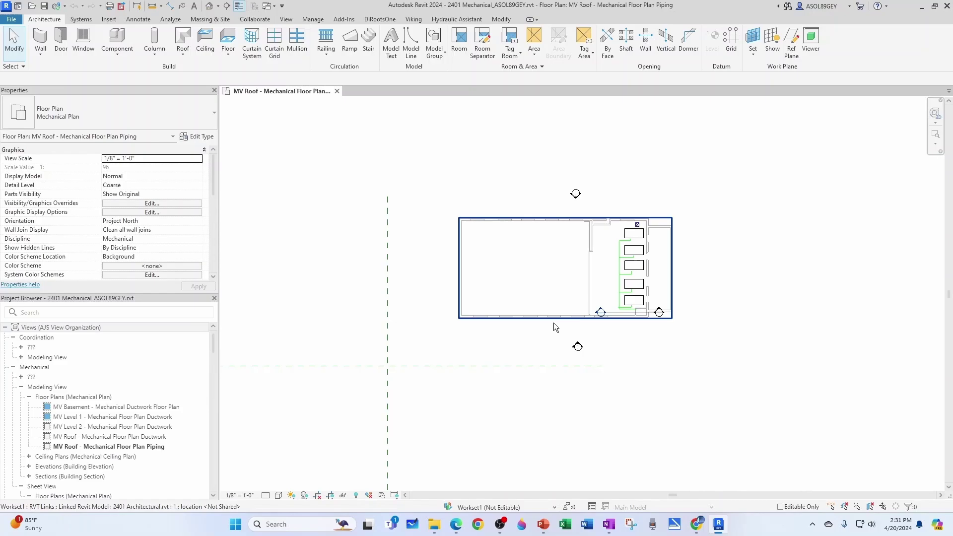
{"action": "middle_click_drag", "start_coordinate": [641, 350], "coordinate": [526, 365]}
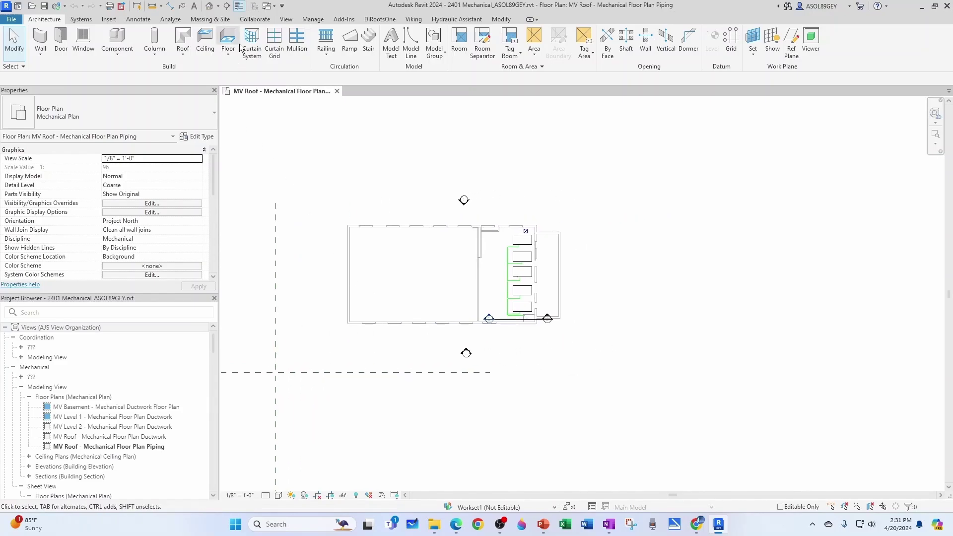
{"action": "left_click", "coordinate": [254, 20]}
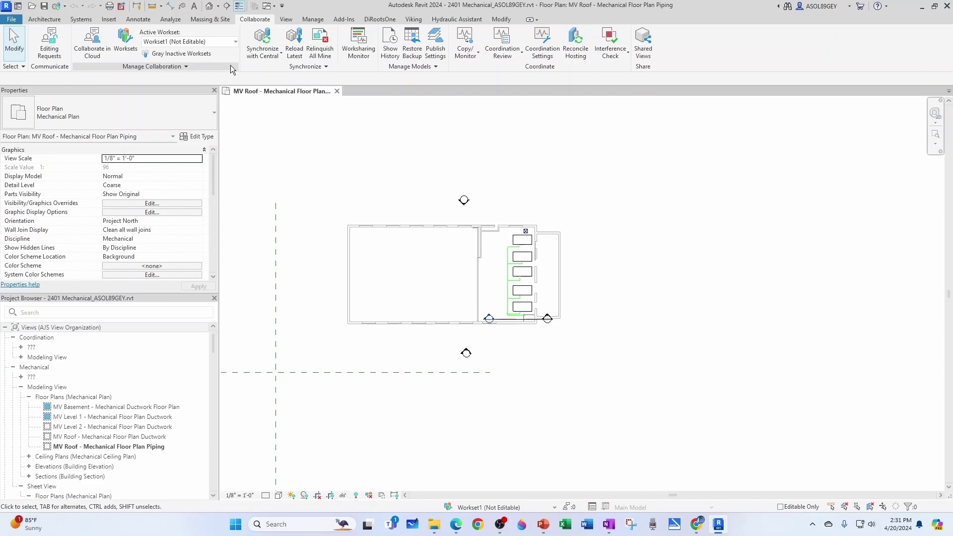
{"action": "left_click", "coordinate": [497, 57]}
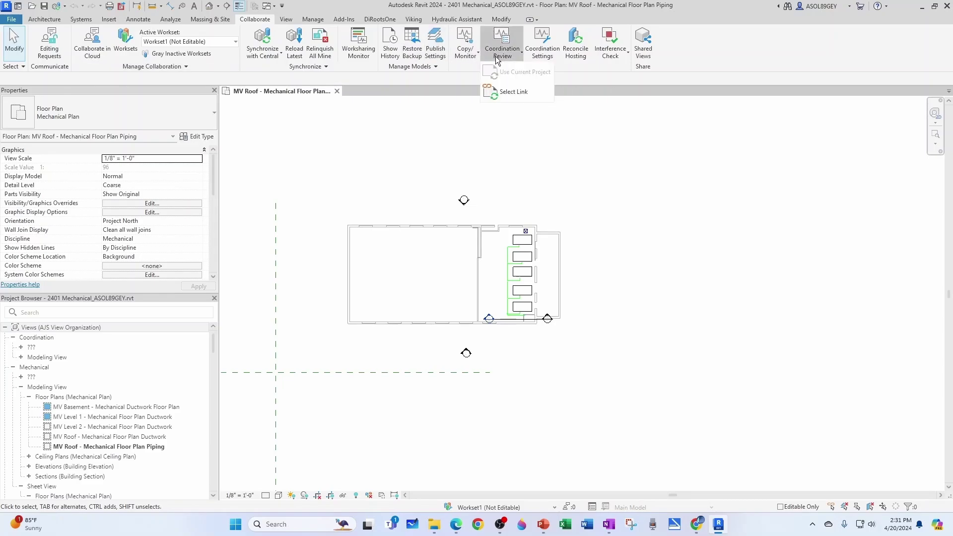
{"action": "left_click", "coordinate": [511, 92]}
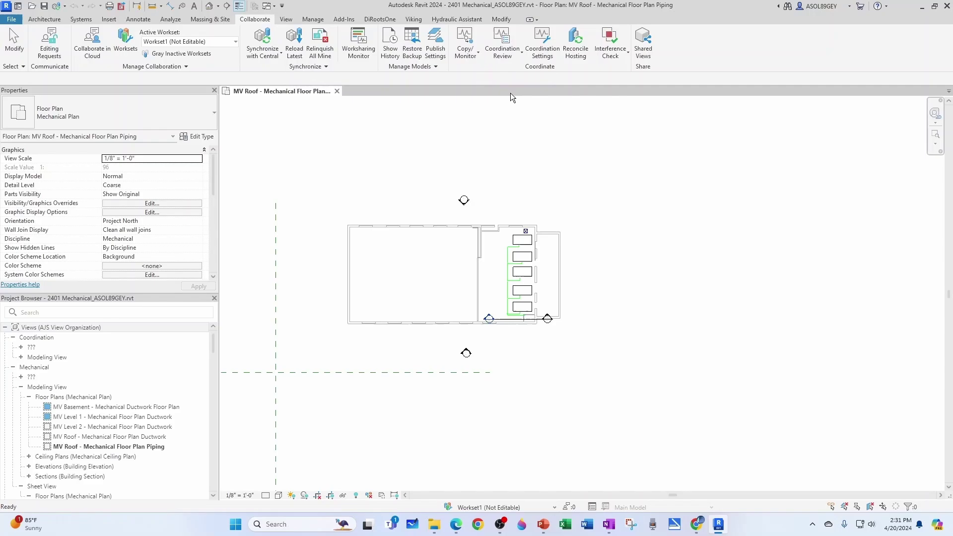
{"action": "scroll", "coordinate": [532, 210], "scroll_direction": "up", "scroll_amount": 3}
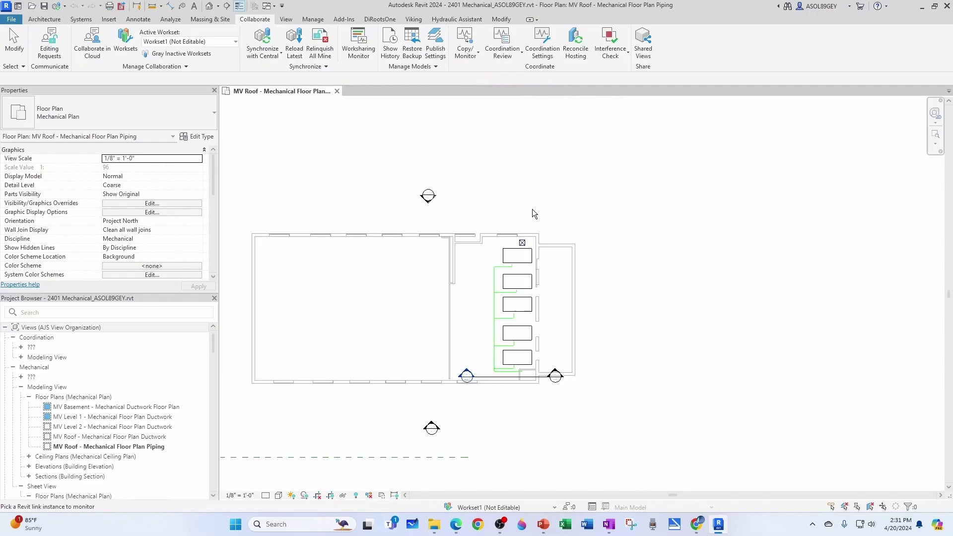
{"action": "left_click", "coordinate": [488, 240]}
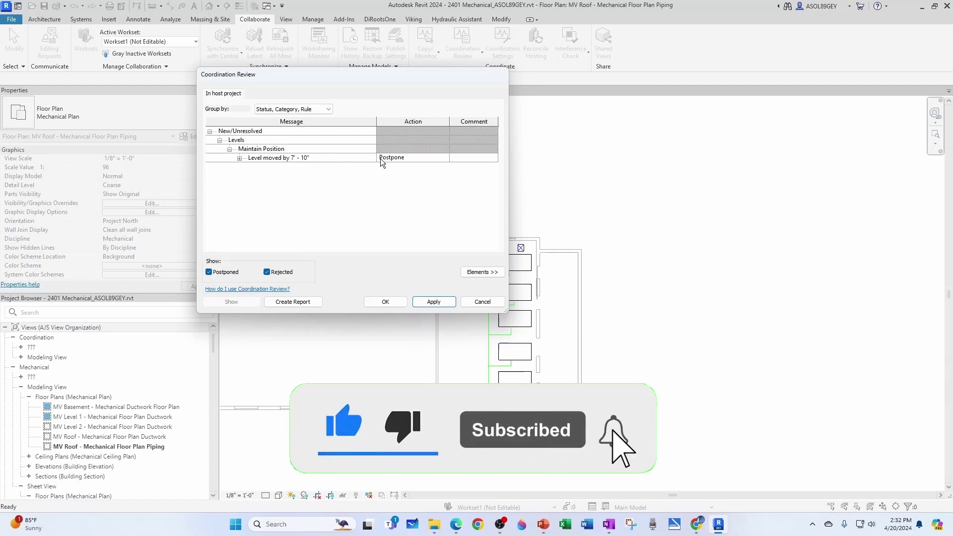
- Change the 'Level moved by 7' - 10"' action from Postpone to Move Level 'Roof' and apply it
{"action": "left_click", "coordinate": [407, 159]}
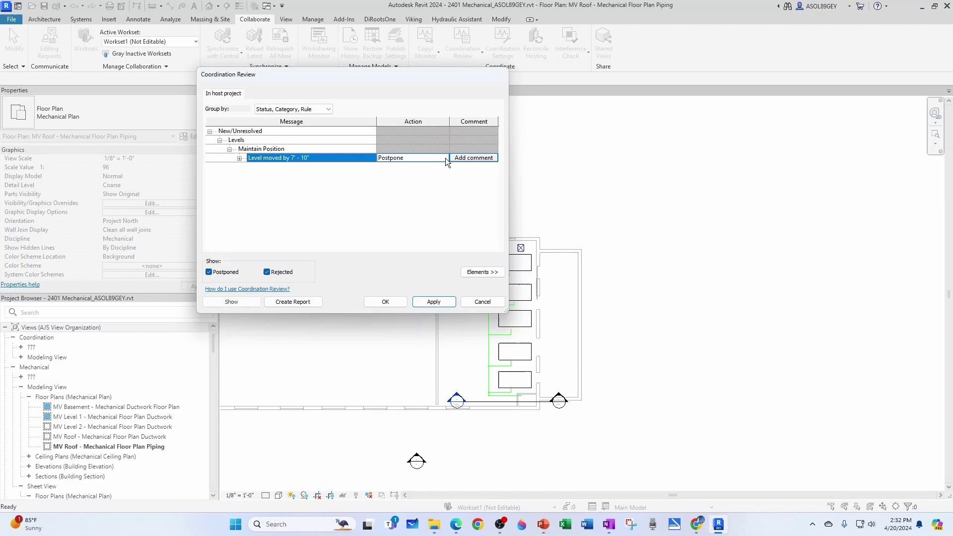
{"action": "left_click", "coordinate": [447, 156]}
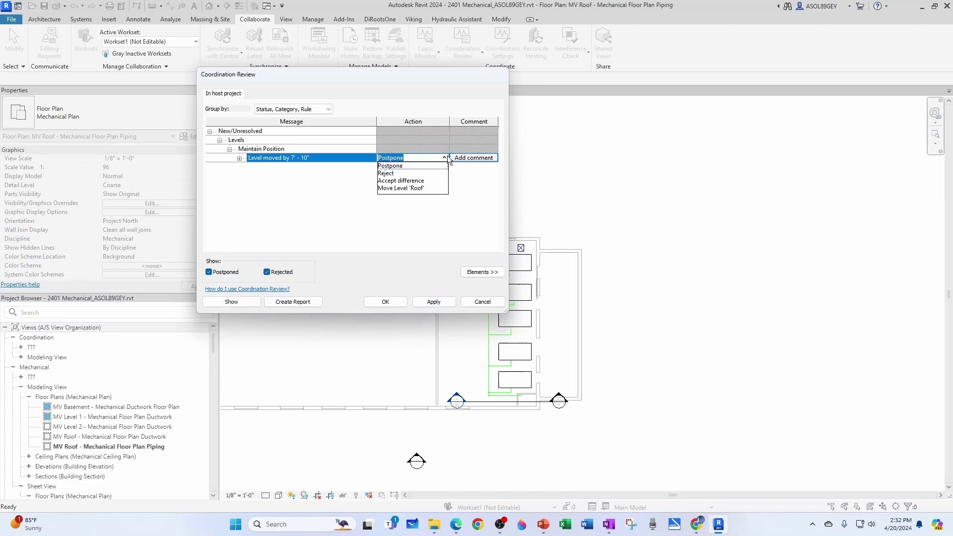
{"action": "left_click", "coordinate": [402, 188]}
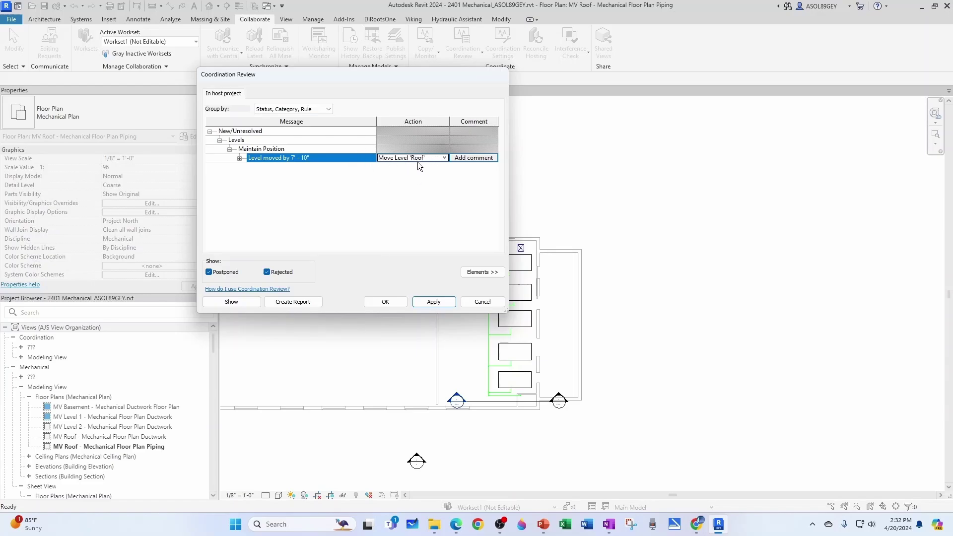
{"action": "left_click", "coordinate": [386, 301]}
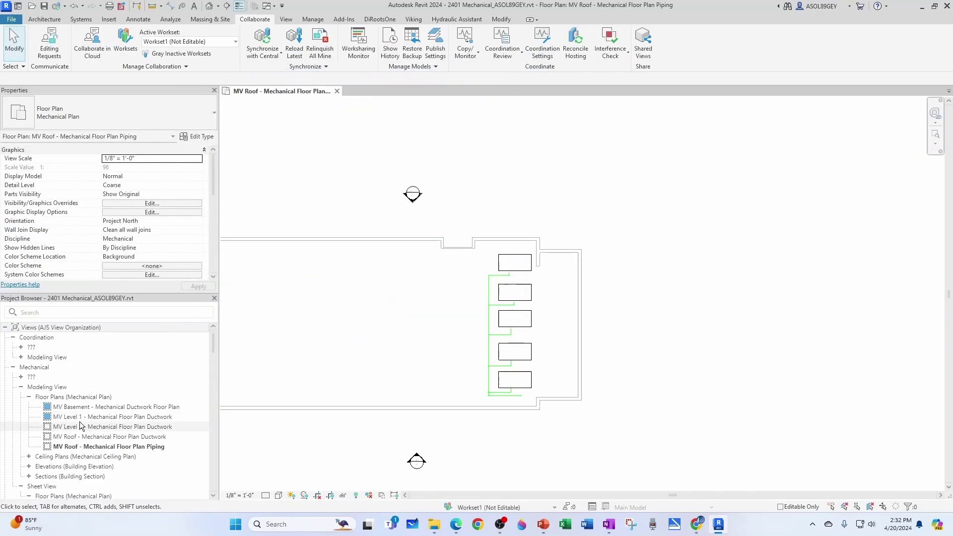
- Open Elevation South under Building Elevation and zoom to the Roof level at 38' - 0"
{"action": "scroll", "coordinate": [89, 420], "scroll_direction": "down", "scroll_amount": 5}
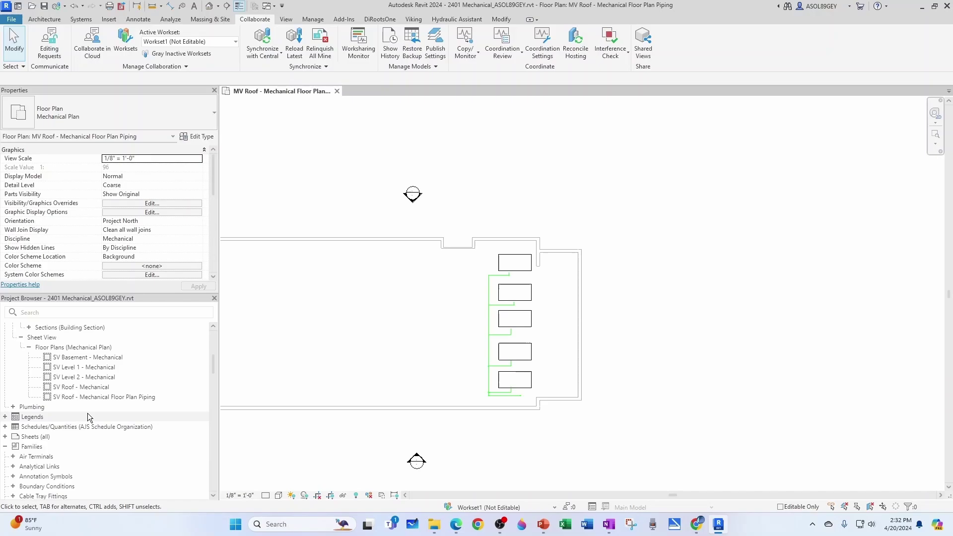
{"action": "scroll", "coordinate": [88, 413], "scroll_direction": "up", "scroll_amount": 2}
{"action": "double_click", "coordinate": [34, 367]}
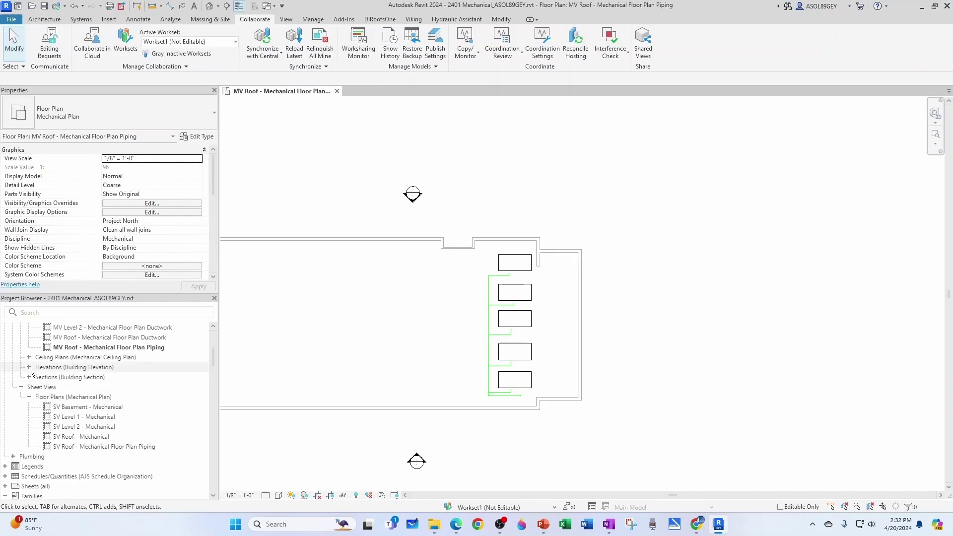
{"action": "double_click", "coordinate": [69, 407]}
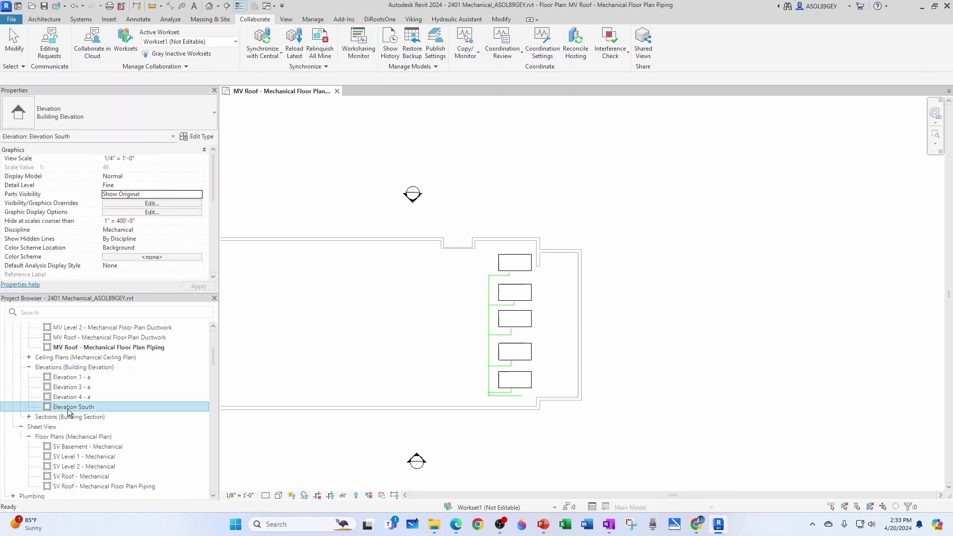
{"action": "scroll", "coordinate": [664, 455], "scroll_direction": "up", "scroll_amount": 5}
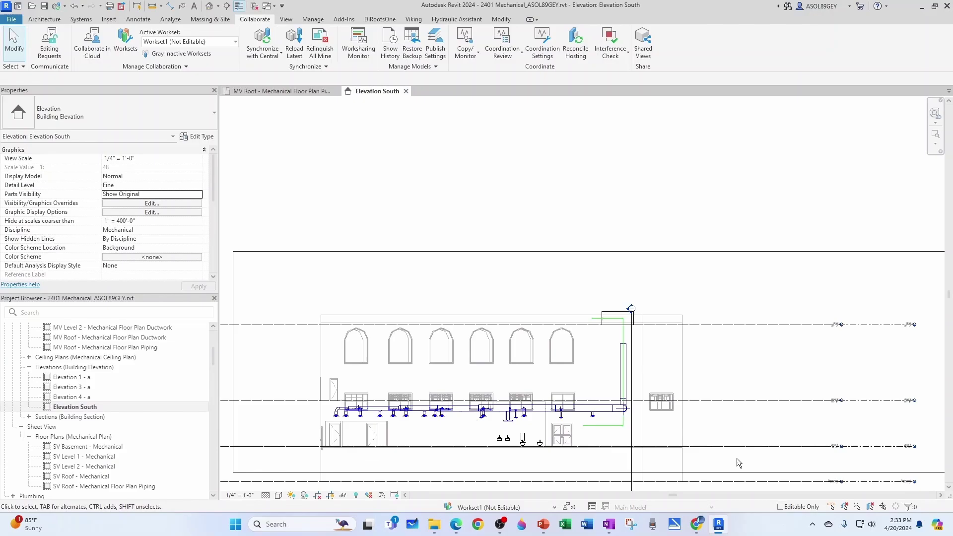
{"action": "scroll", "coordinate": [753, 166], "scroll_direction": "up", "scroll_amount": 4}
{"action": "scroll", "coordinate": [789, 213], "scroll_direction": "down", "scroll_amount": 5}
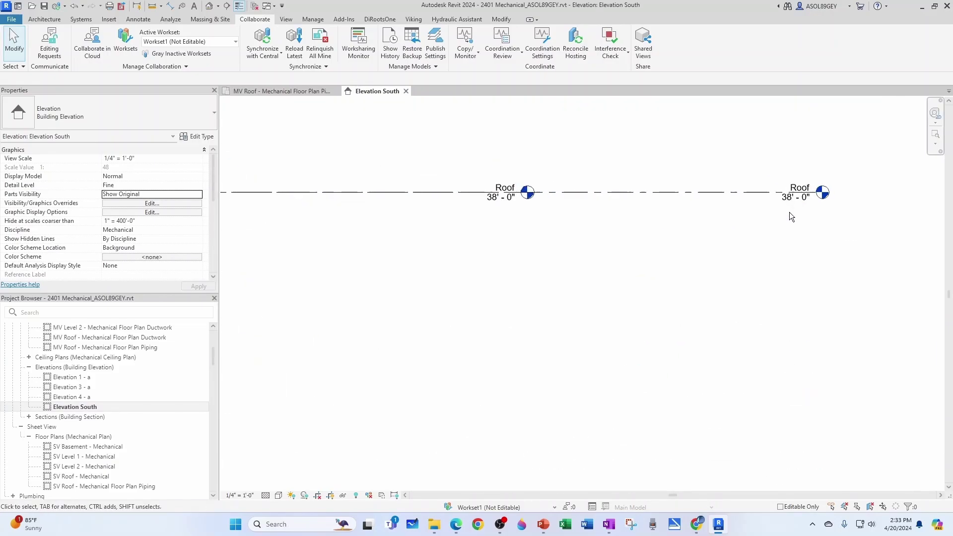
{"action": "scroll", "coordinate": [741, 314], "scroll_direction": "up", "scroll_amount": 4}
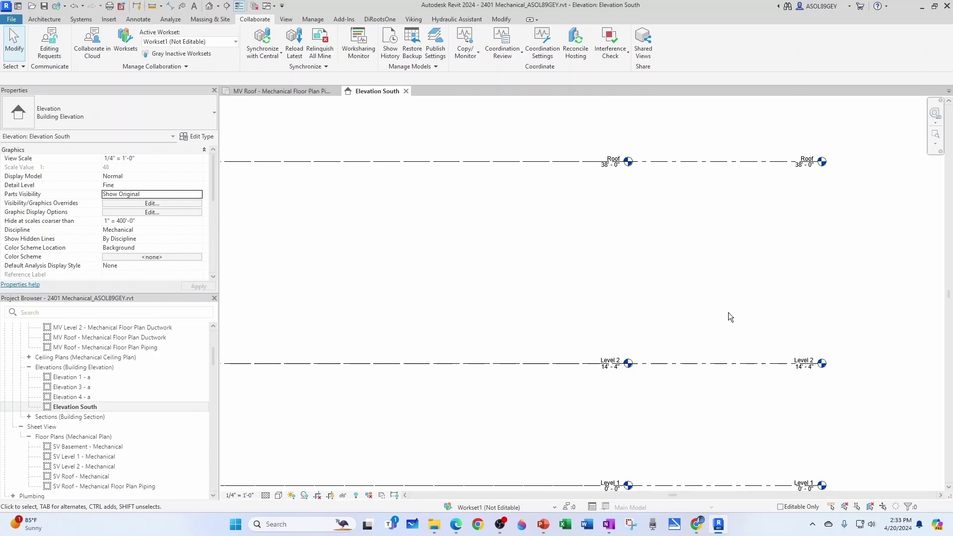
{"action": "scroll", "coordinate": [786, 174], "scroll_direction": "up", "scroll_amount": 2}
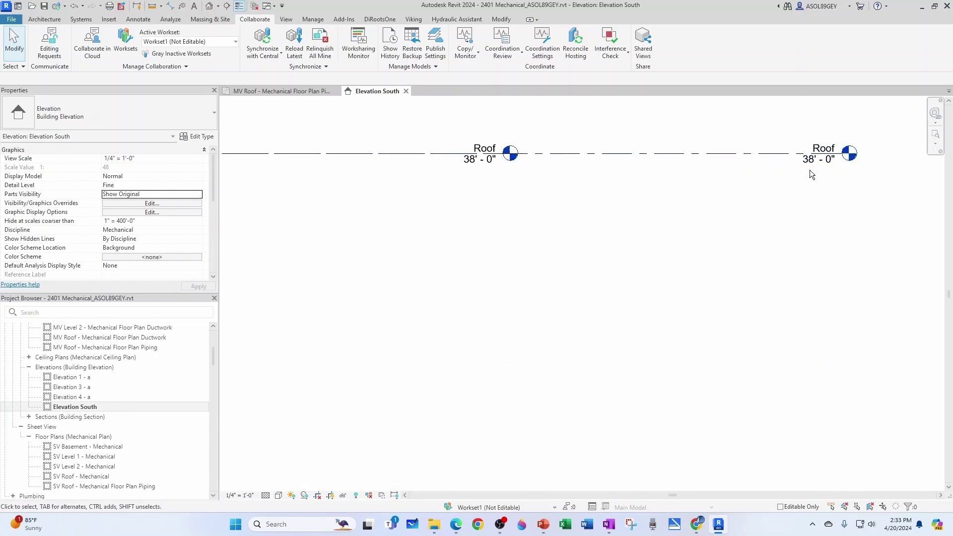
{"action": "scroll", "coordinate": [776, 243], "scroll_direction": "down", "scroll_amount": 4}
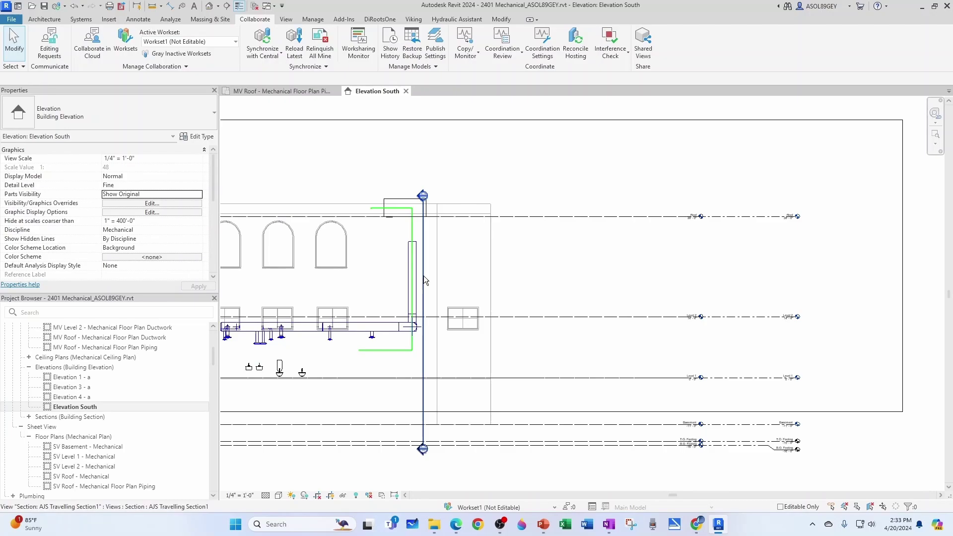
{"action": "scroll", "coordinate": [413, 197], "scroll_direction": "up", "scroll_amount": 4}
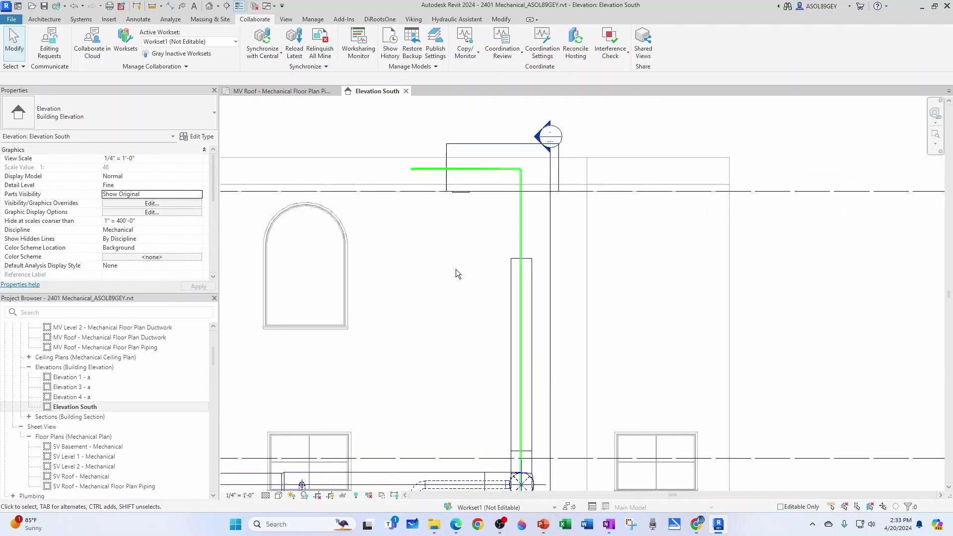
{"action": "scroll", "coordinate": [456, 269], "scroll_direction": "up", "scroll_amount": 1}
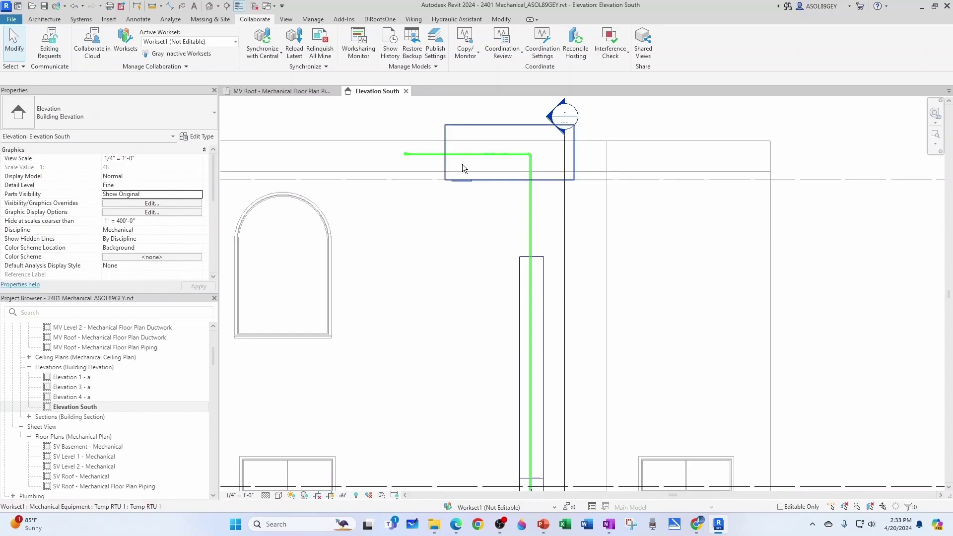
{"action": "scroll", "coordinate": [452, 247], "scroll_direction": "down", "scroll_amount": 2}
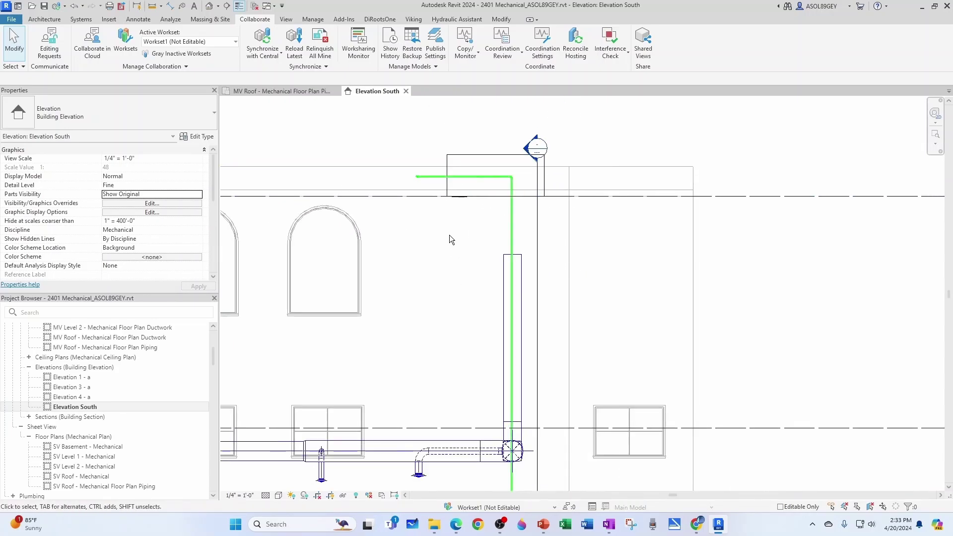
{"action": "scroll", "coordinate": [421, 308], "scroll_direction": "up", "scroll_amount": 2}
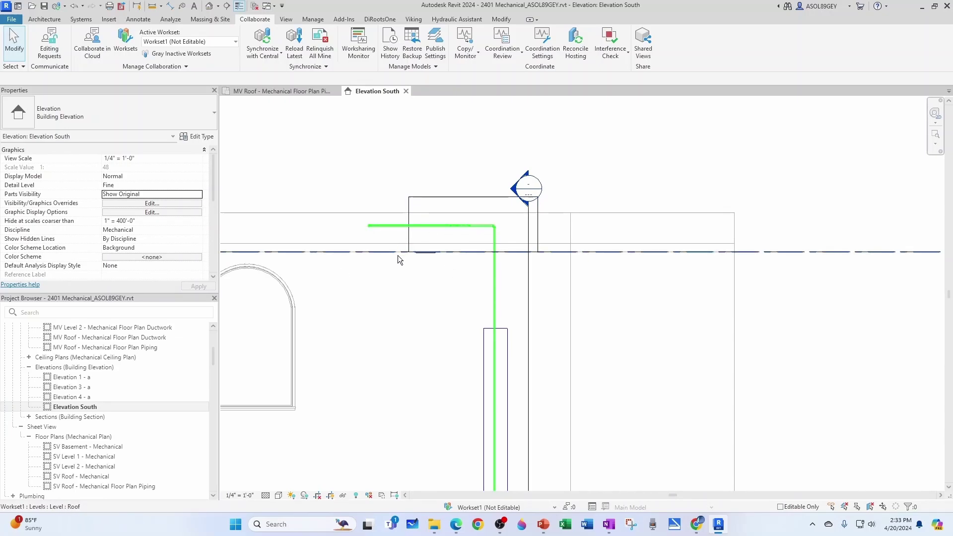
{"action": "scroll", "coordinate": [396, 224], "scroll_direction": "down", "scroll_amount": 2}
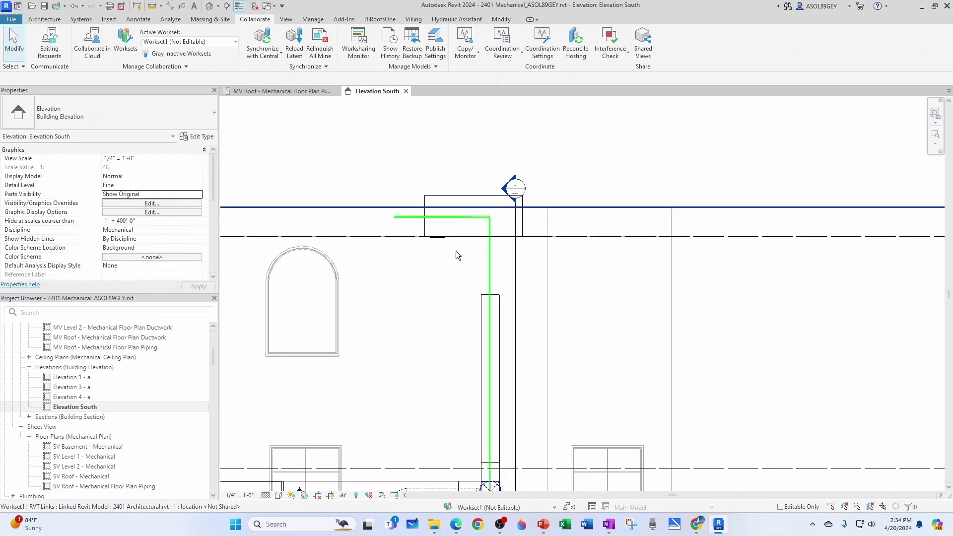
{"action": "scroll", "coordinate": [453, 252], "scroll_direction": "down", "scroll_amount": 2}
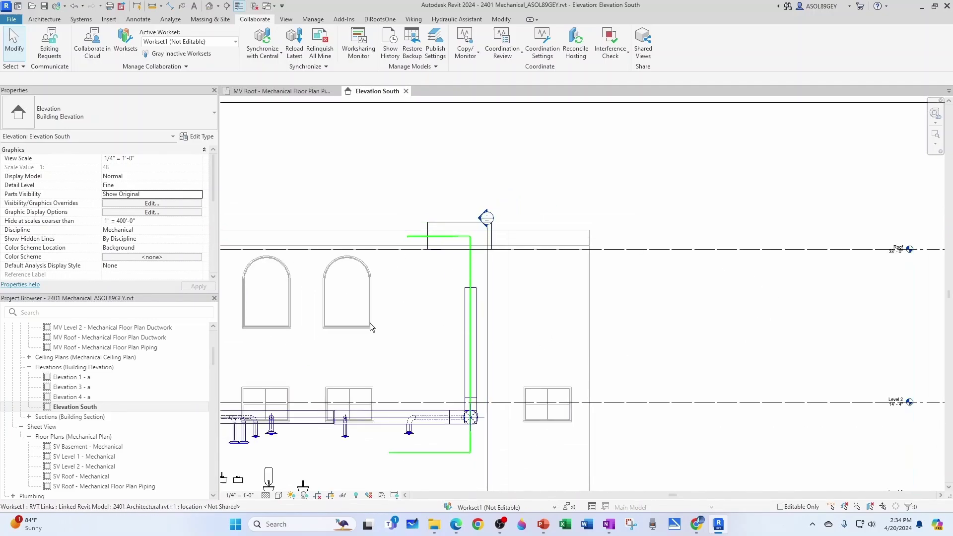